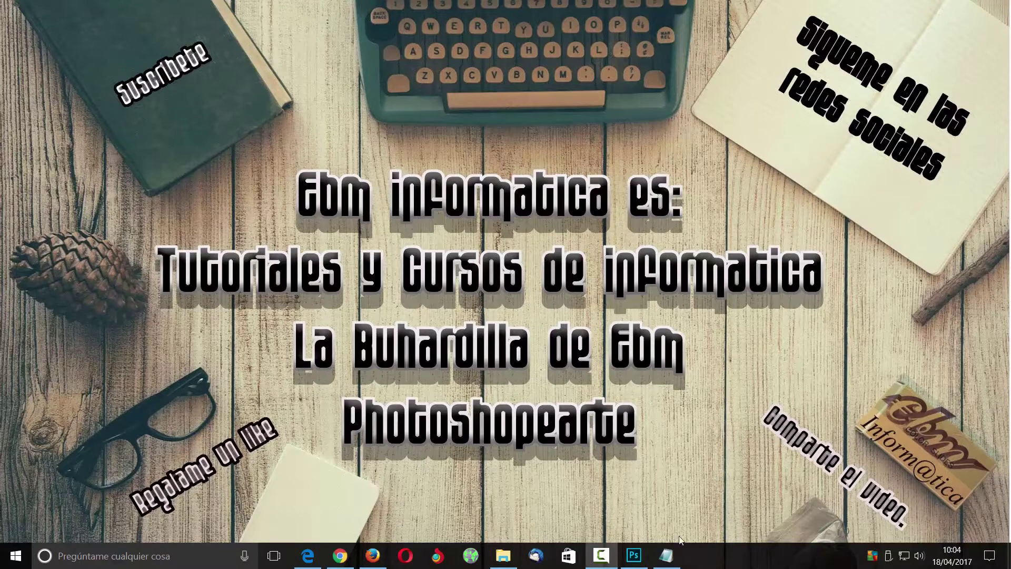
- Restore Photoshop with Baseball.jpg, then bring up the FOTOS folder in File Explorer
{"action": "left_click", "coordinate": [633, 562]}
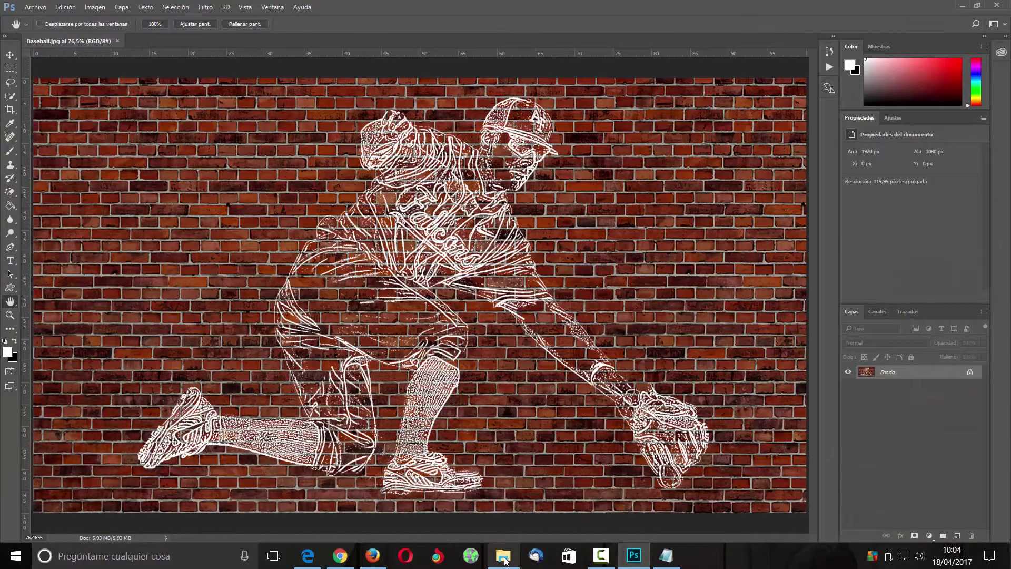
{"action": "left_click", "coordinate": [503, 557]}
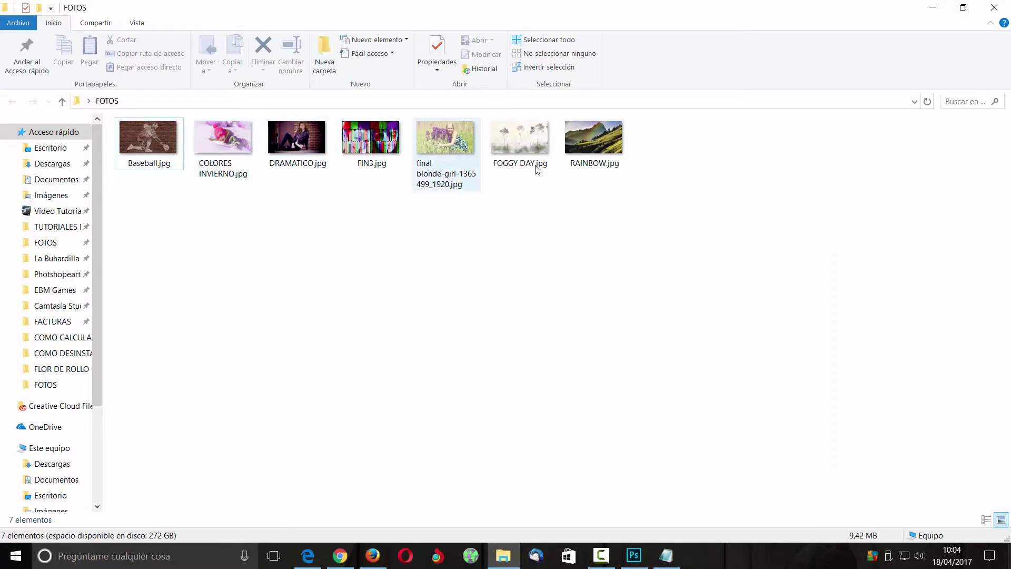
- Minimize the FOTOS File Explorer window to get back to Photoshop
{"action": "left_click", "coordinate": [930, 8]}
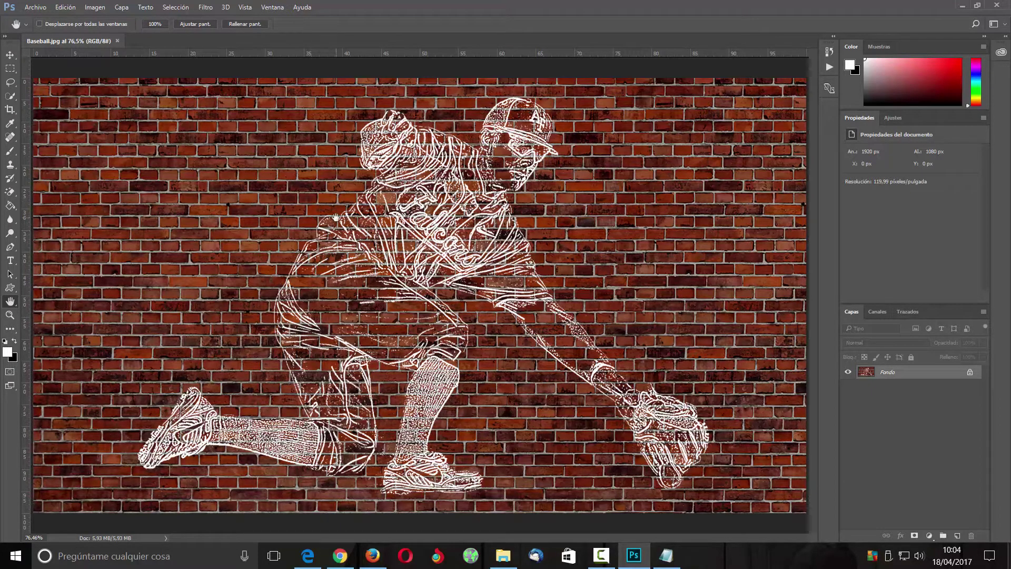
- From the Actions panel, record a new action named LOGO in Acciones por defecto
{"action": "left_click", "coordinate": [271, 7]}
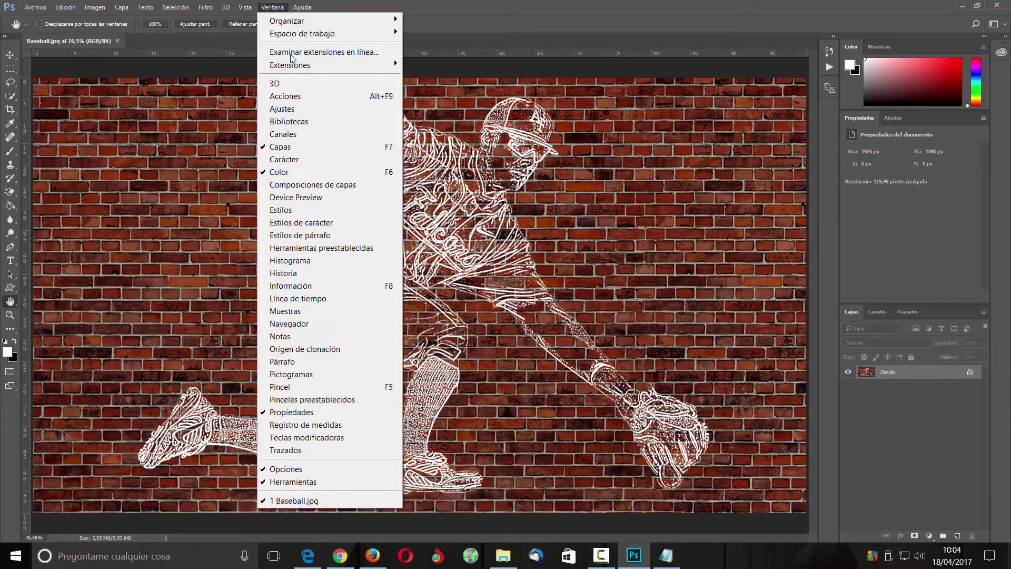
{"action": "left_click", "coordinate": [316, 96]}
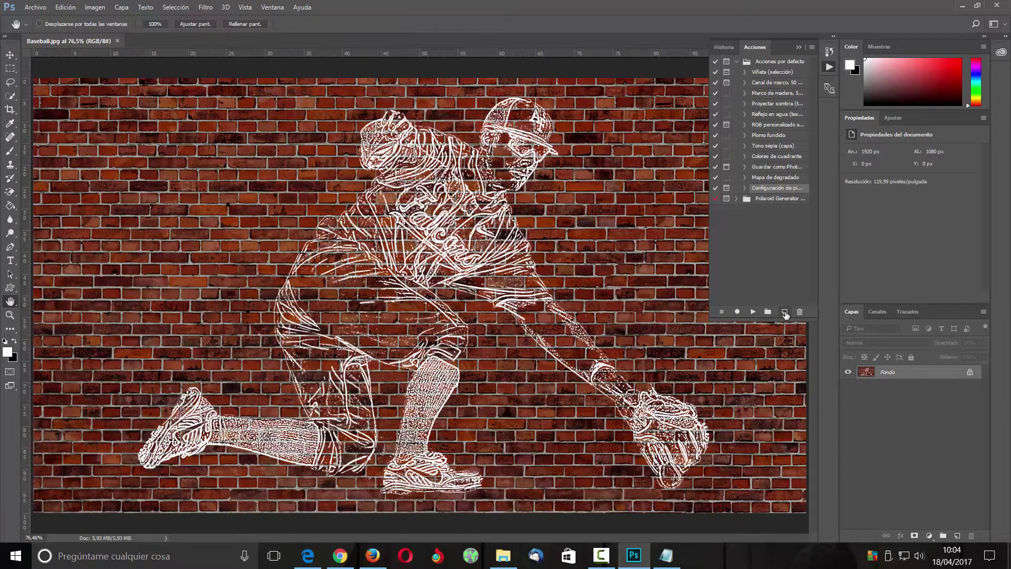
{"action": "left_click", "coordinate": [784, 311]}
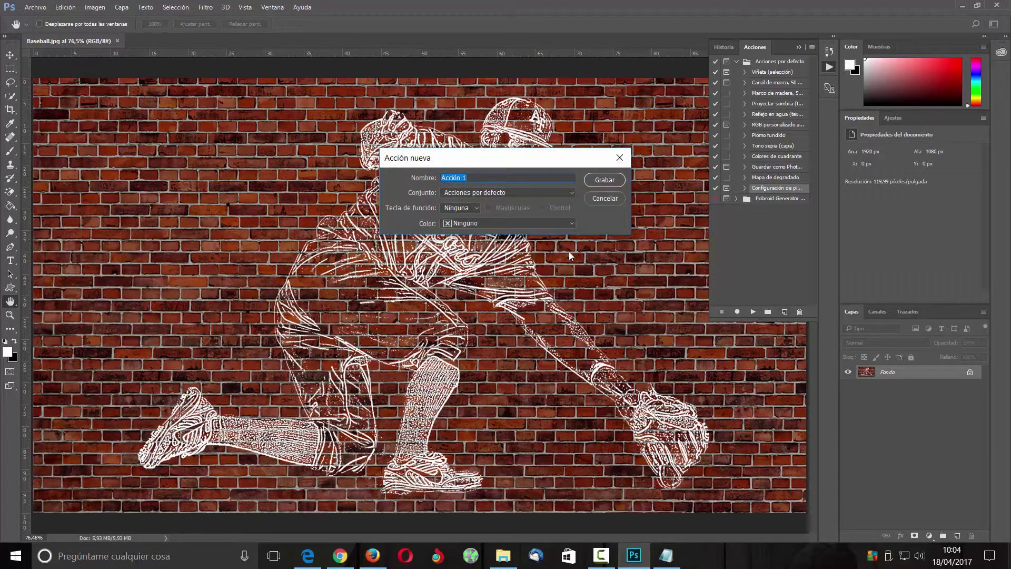
{"action": "type", "text": "LO"}
{"action": "type", "text": "GO"}
{"action": "left_click", "coordinate": [604, 179]}
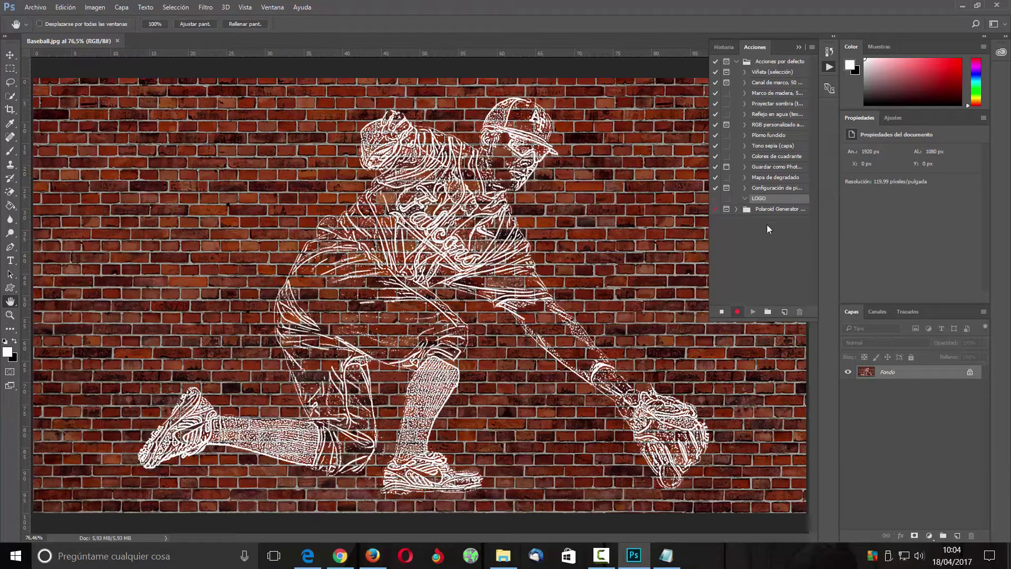
{"action": "left_click", "coordinate": [745, 199]}
{"action": "left_click", "coordinate": [39, 10]}
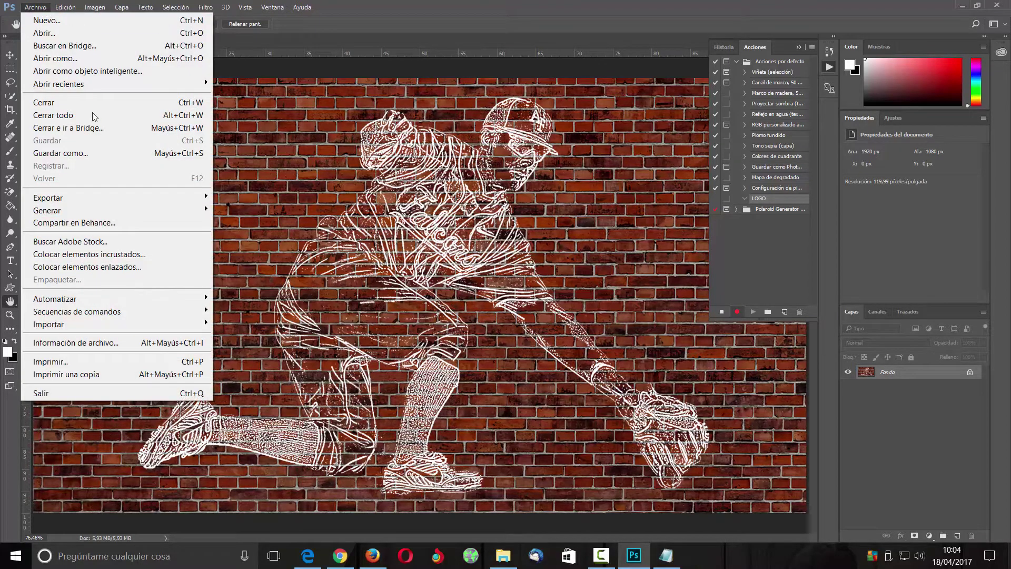
- Place ebm2.jpg from Imágenes as an embedded layer, scaled to about 5.29% top-left
{"action": "left_click", "coordinate": [139, 255]}
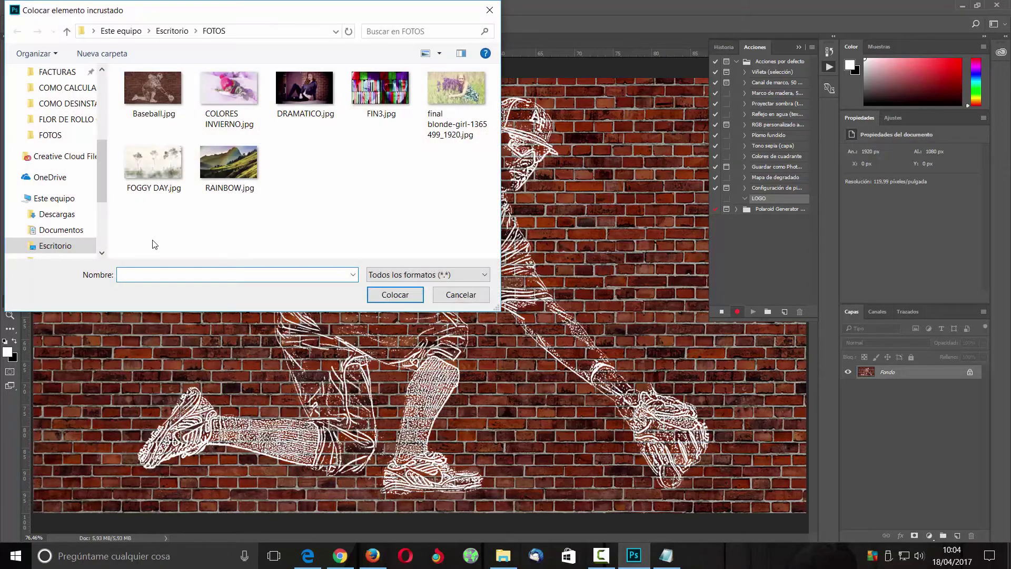
{"action": "left_click_drag", "start_coordinate": [104, 172], "coordinate": [111, 132]}
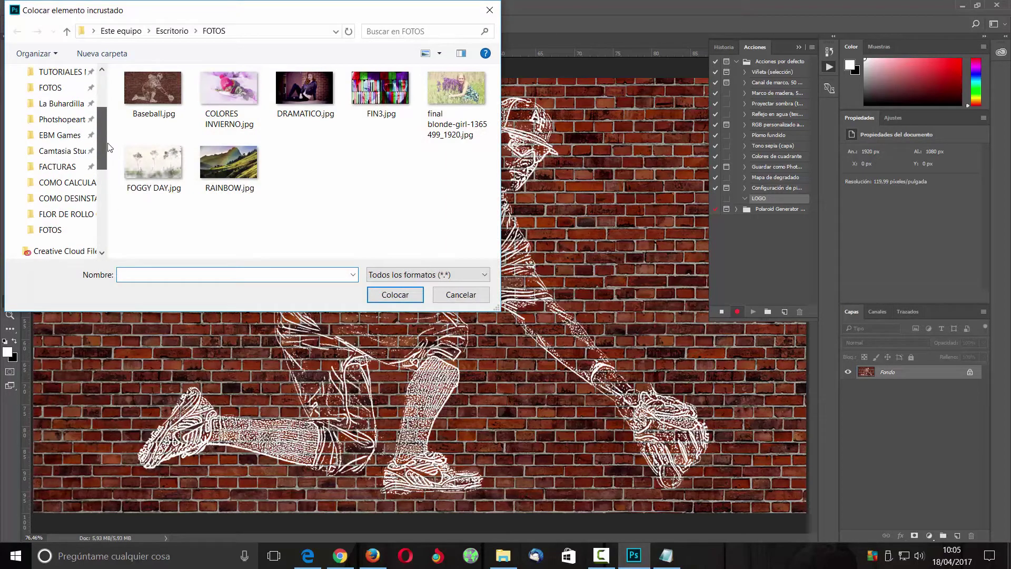
{"action": "left_click", "coordinate": [55, 88]}
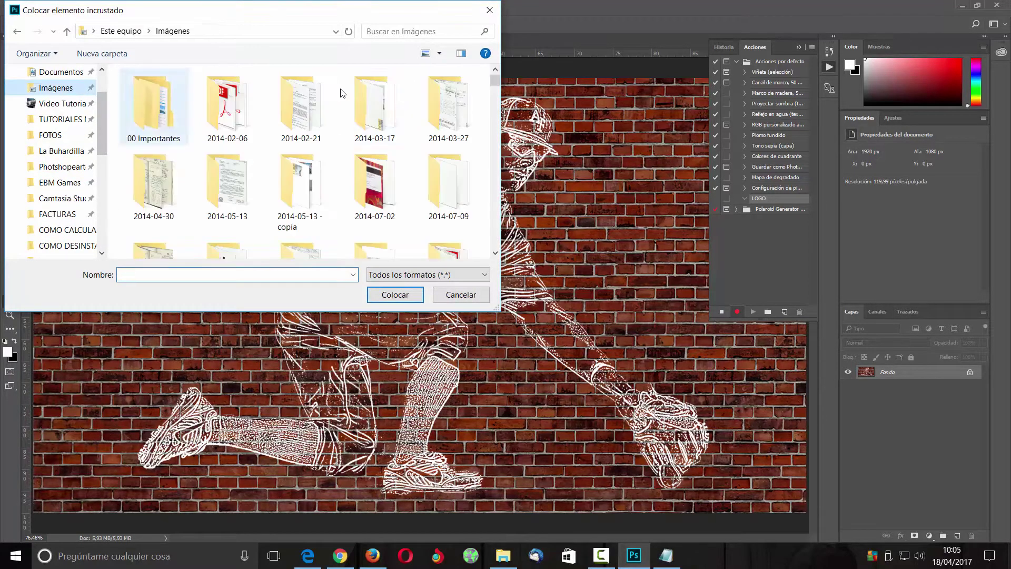
{"action": "left_click_drag", "start_coordinate": [495, 86], "coordinate": [501, 169]}
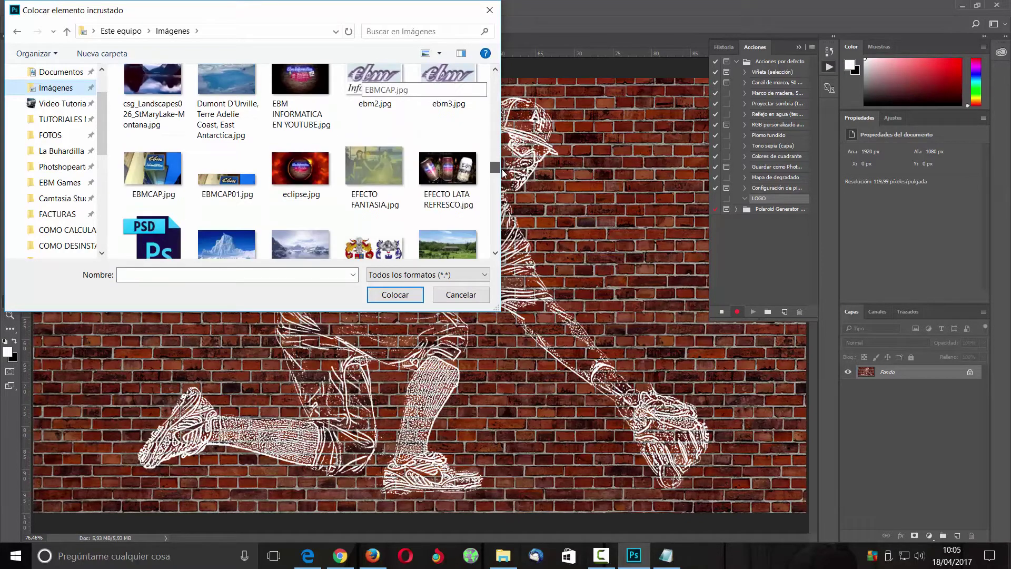
{"action": "double_click", "coordinate": [366, 89]}
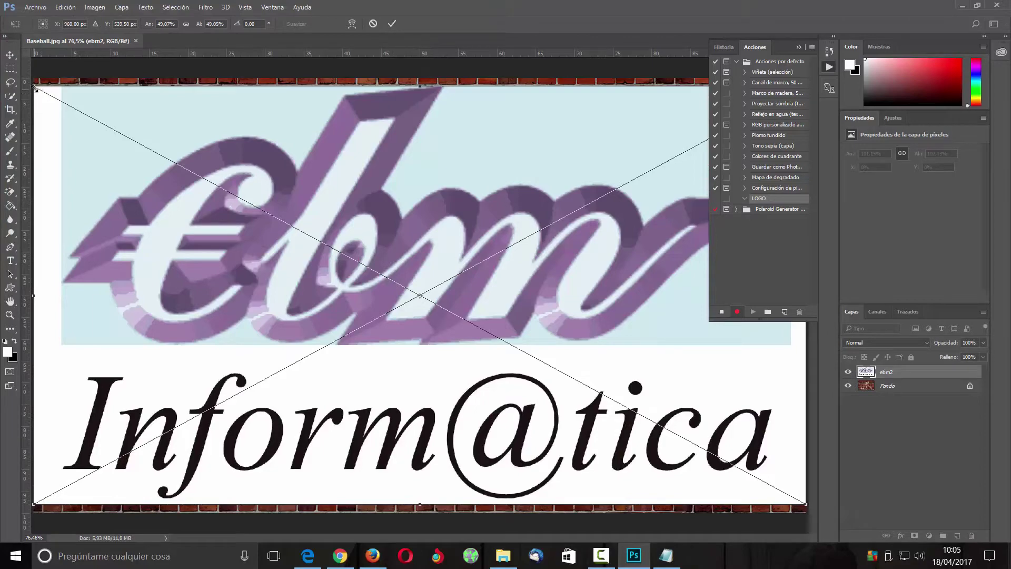
{"action": "mouse_move", "coordinate": [36, 88]}
{"action": "left_mouse_down"}
{"action": "mouse_move", "coordinate": [715, 457]}
{"action": "mouse_move", "coordinate": [62, 98]}
{"action": "left_mouse_up"}
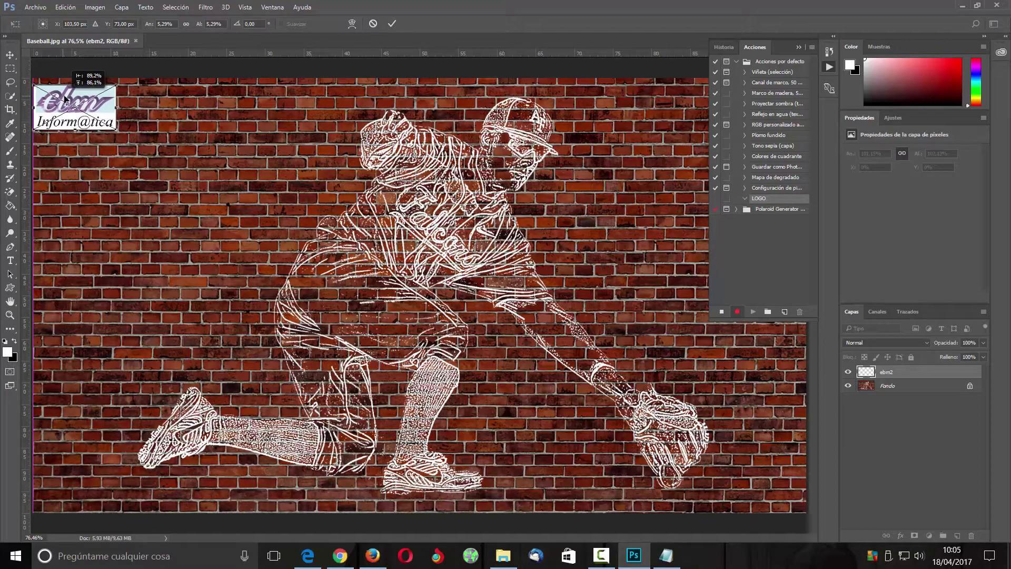
- Commit the logo placement and set the ebm2 layer's opacity to 60%
{"action": "left_click", "coordinate": [393, 24]}
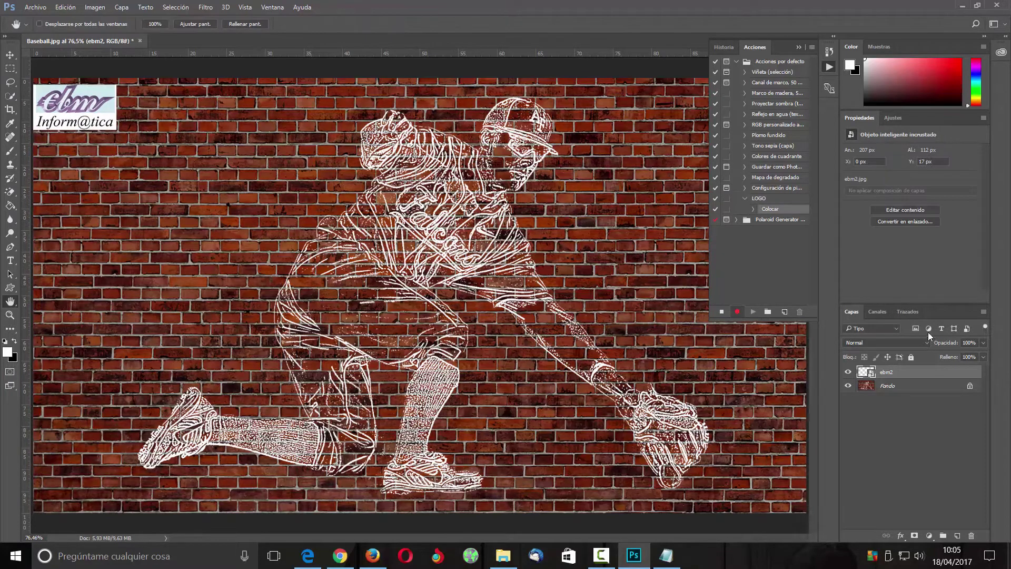
{"action": "left_click", "coordinate": [981, 344]}
{"action": "left_click_drag", "start_coordinate": [981, 356], "coordinate": [962, 358]}
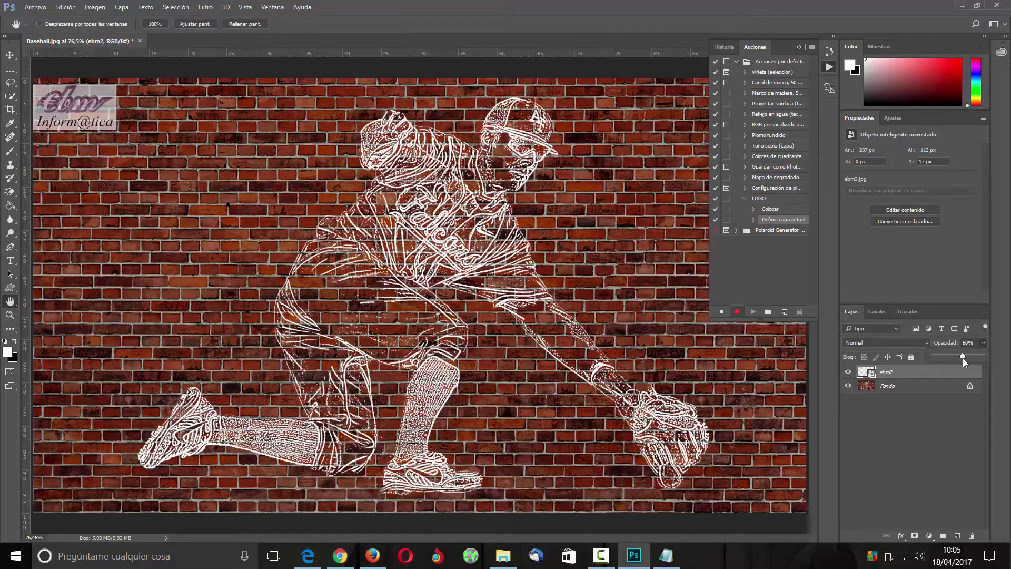
{"action": "left_click", "coordinate": [942, 421]}
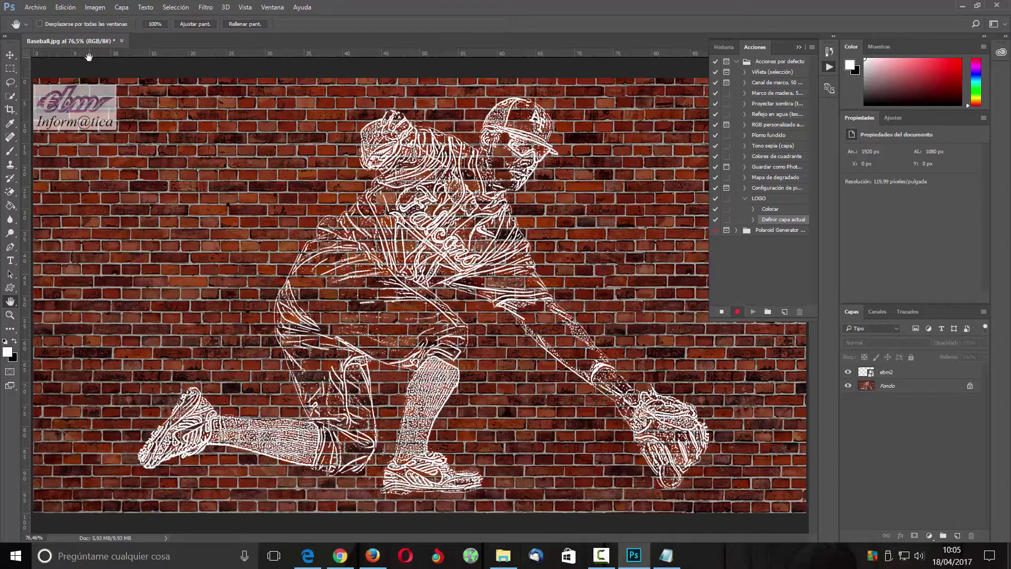
{"action": "left_click", "coordinate": [35, 8]}
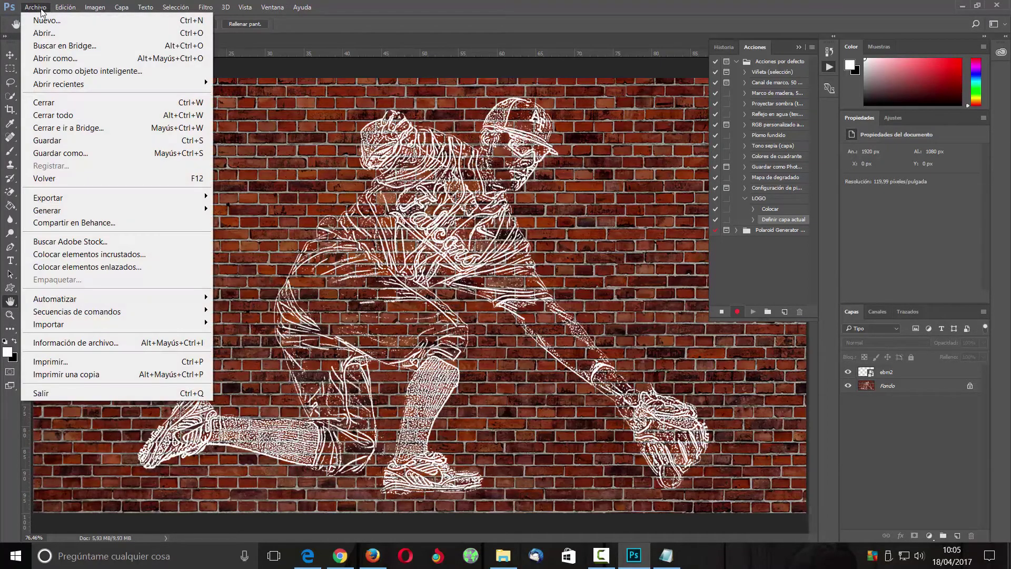
- Save as JPEG _Baseball.jpg in FOTOS at quality 12, then stop recording LOGO
{"action": "left_click", "coordinate": [93, 154]}
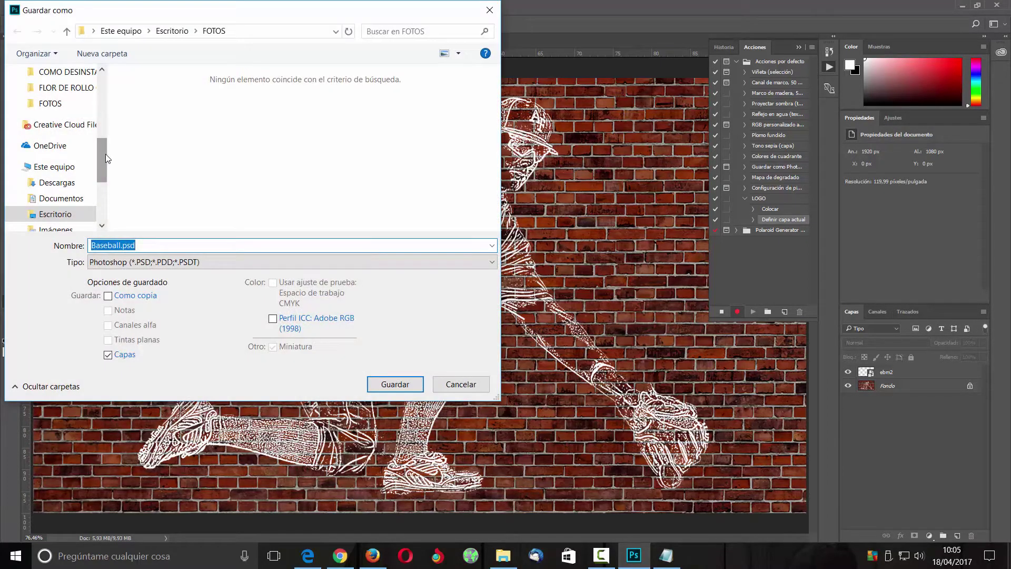
{"action": "left_click", "coordinate": [163, 262]}
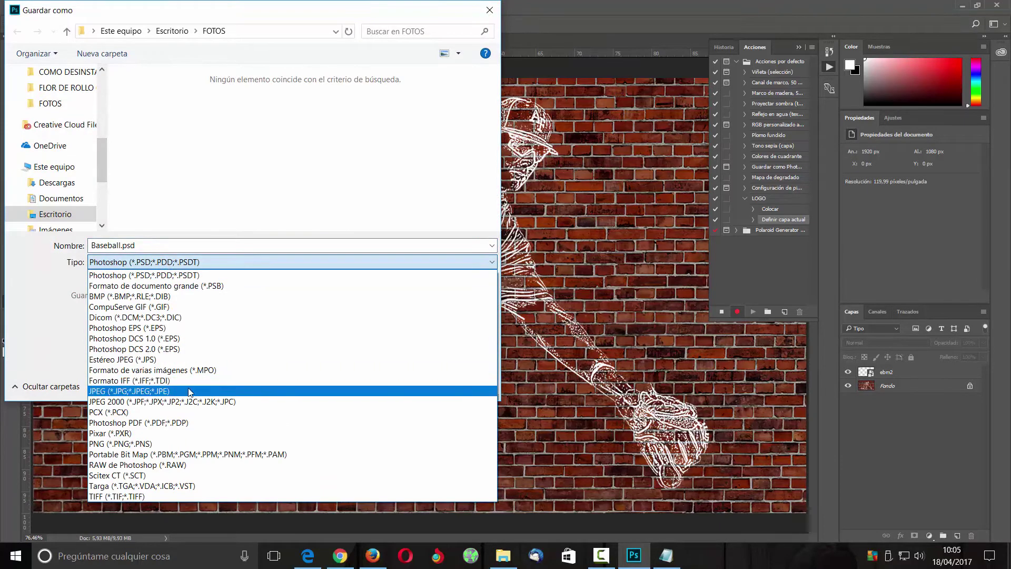
{"action": "left_click", "coordinate": [158, 391]}
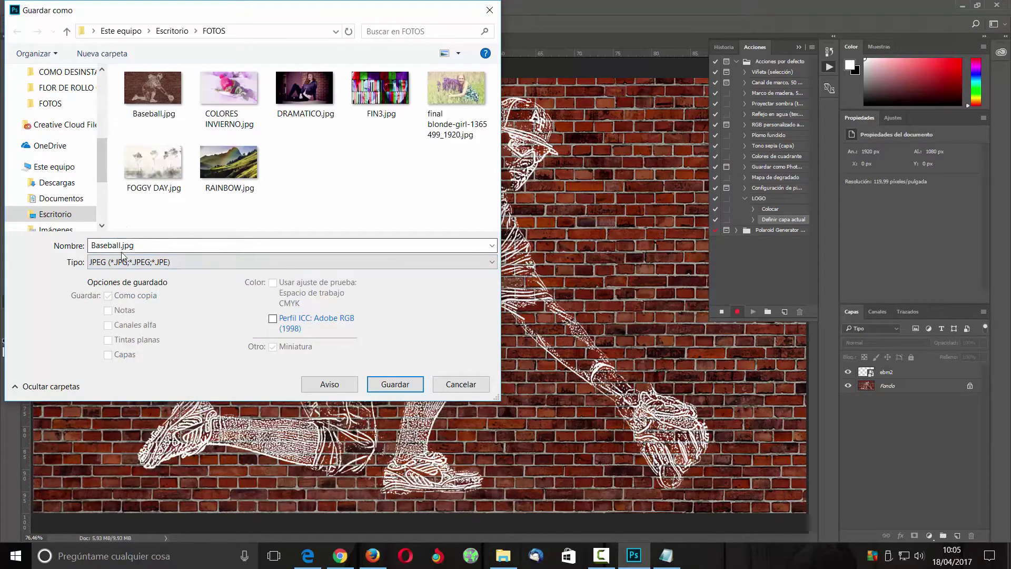
{"action": "left_click_drag", "start_coordinate": [92, 245], "coordinate": [157, 244]}
{"action": "key", "text": "Home"}
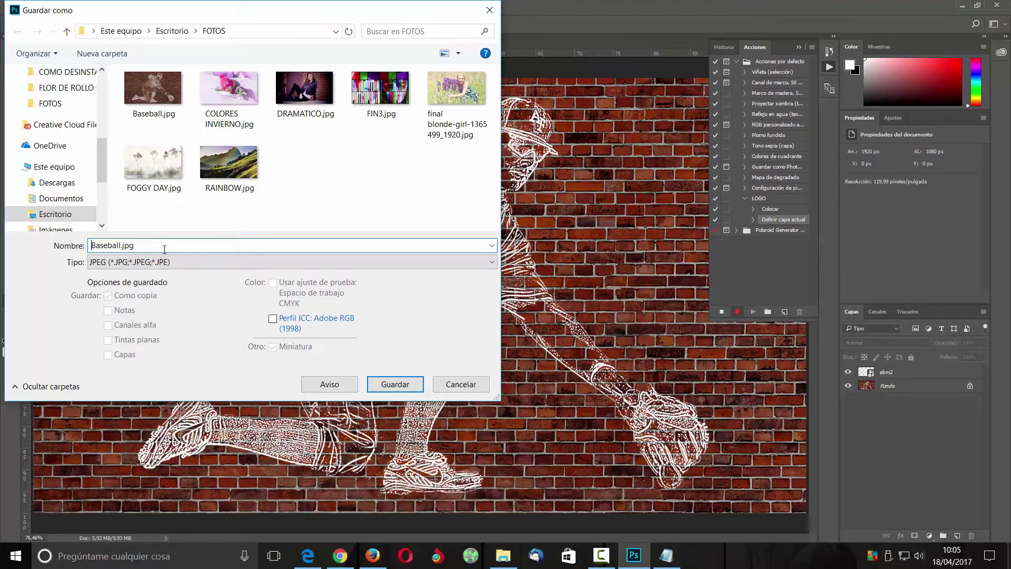
{"action": "type", "text": "_"}
{"action": "left_click", "coordinate": [394, 385]}
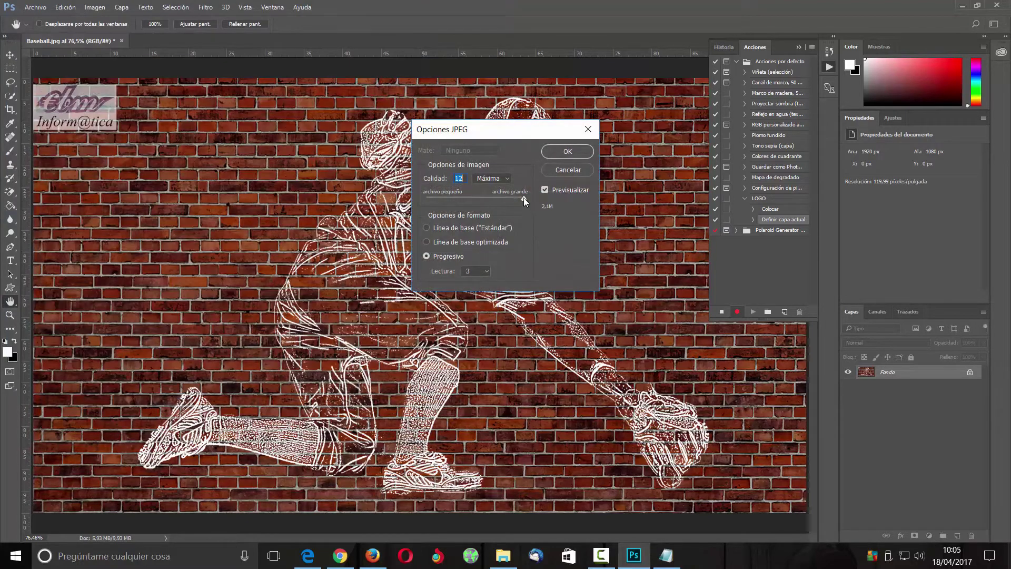
{"action": "left_click", "coordinate": [577, 152]}
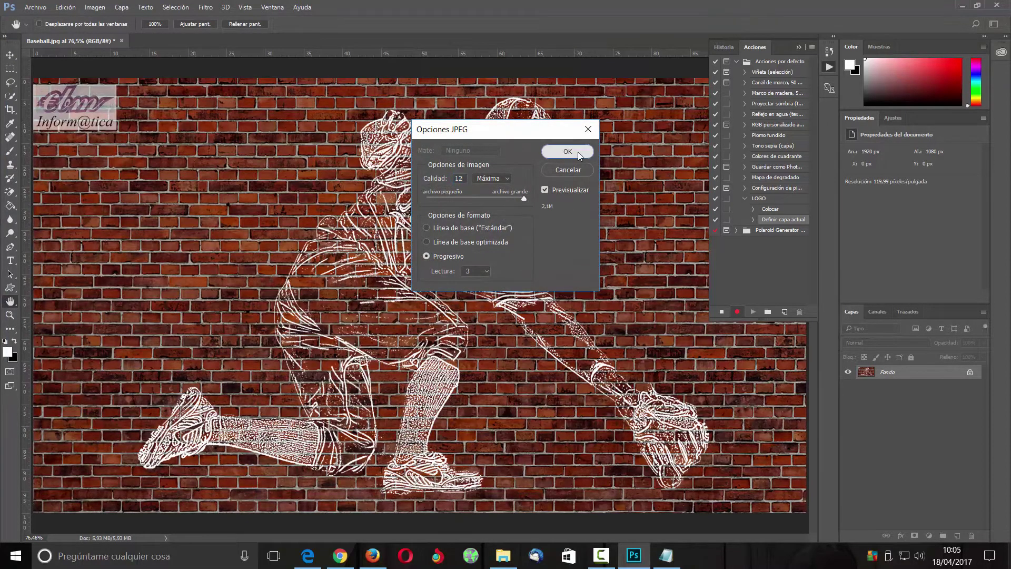
{"action": "left_click", "coordinate": [722, 312]}
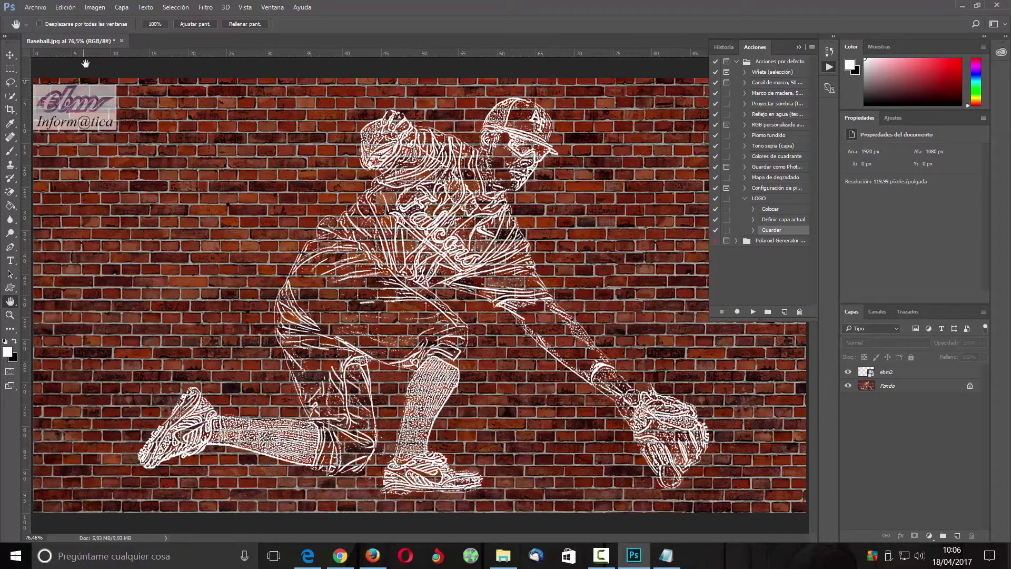
- In the Lote dialog, choose the LOGO action from Acciones por defecto
{"action": "left_click", "coordinate": [36, 8]}
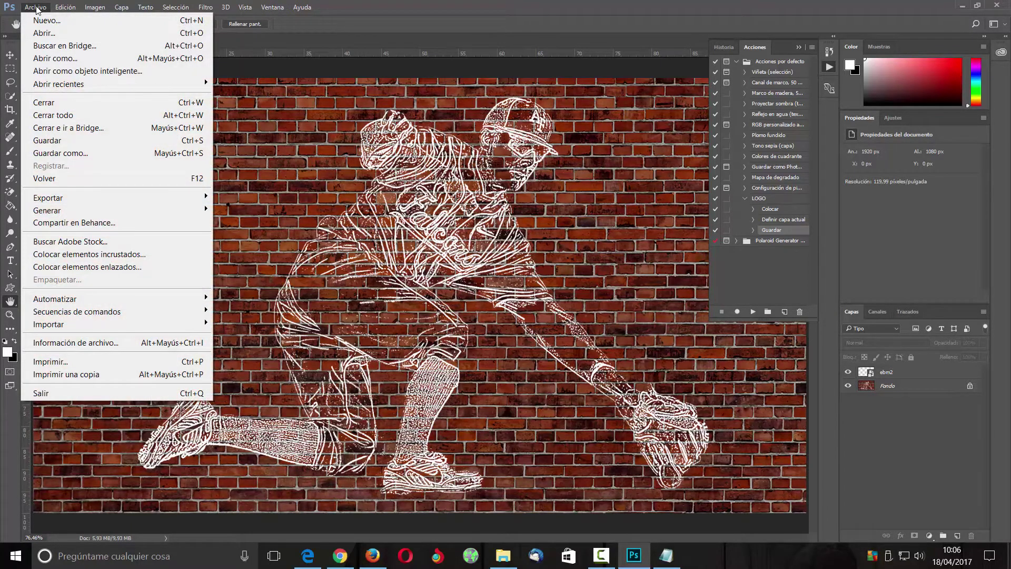
{"action": "mouse_move", "coordinate": [56, 299]}
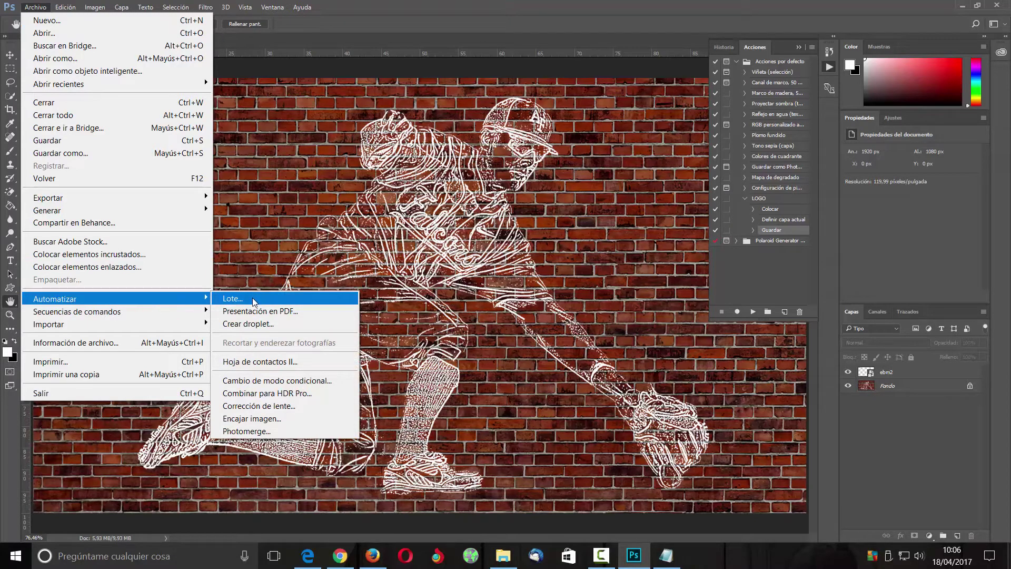
{"action": "left_click", "coordinate": [253, 302]}
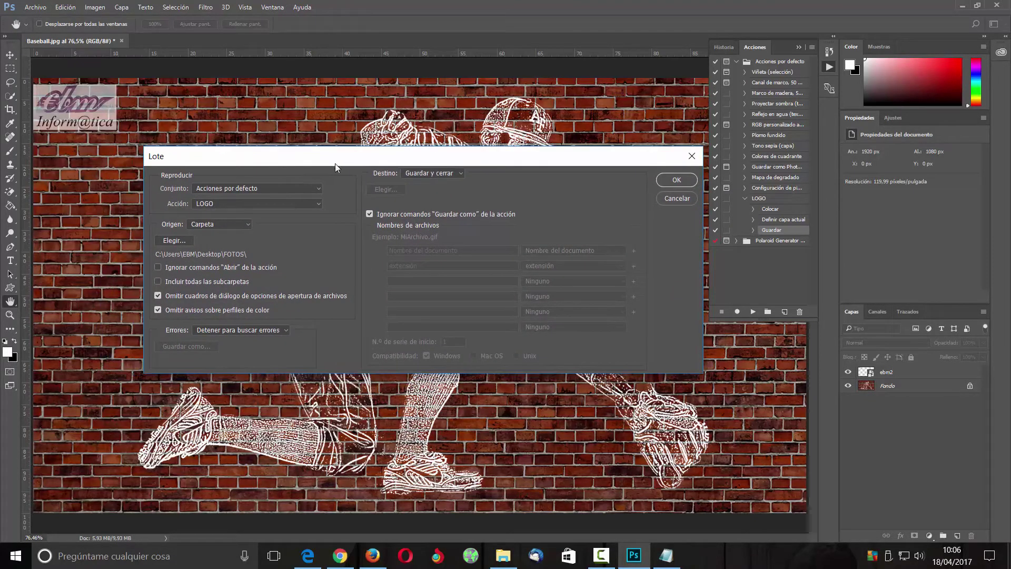
{"action": "left_click", "coordinate": [318, 189]}
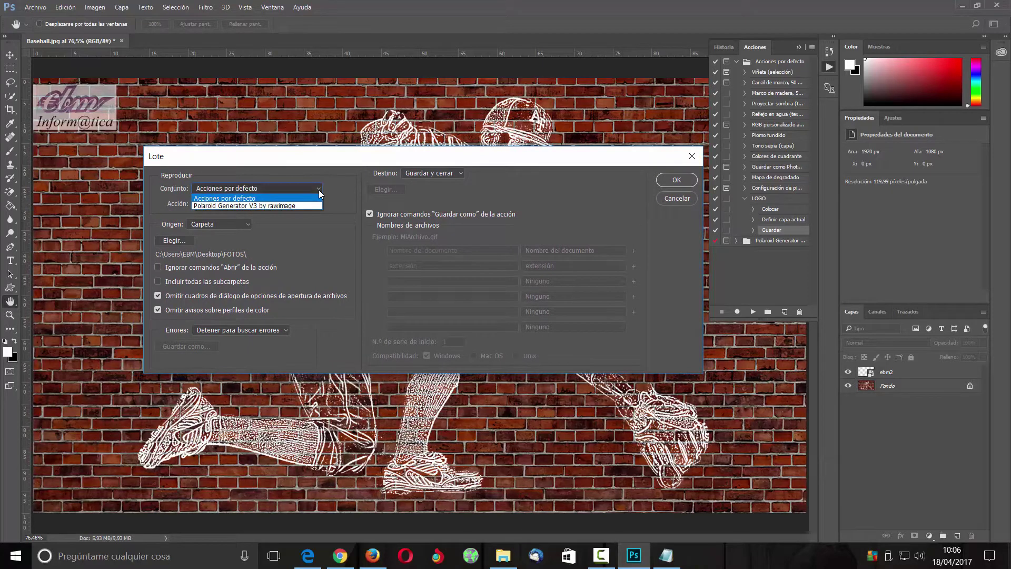
{"action": "left_click", "coordinate": [273, 198]}
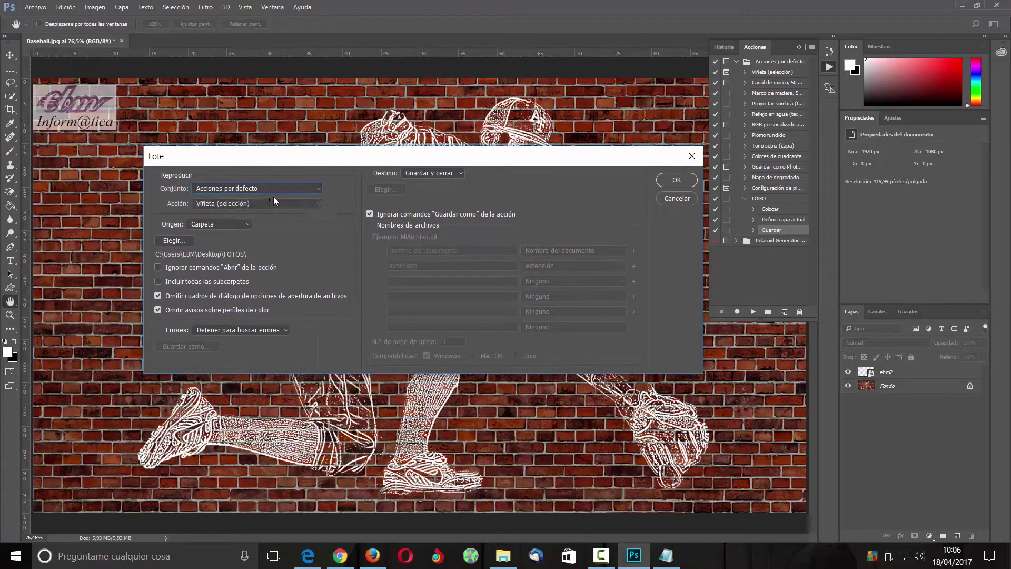
{"action": "left_click", "coordinate": [315, 203]}
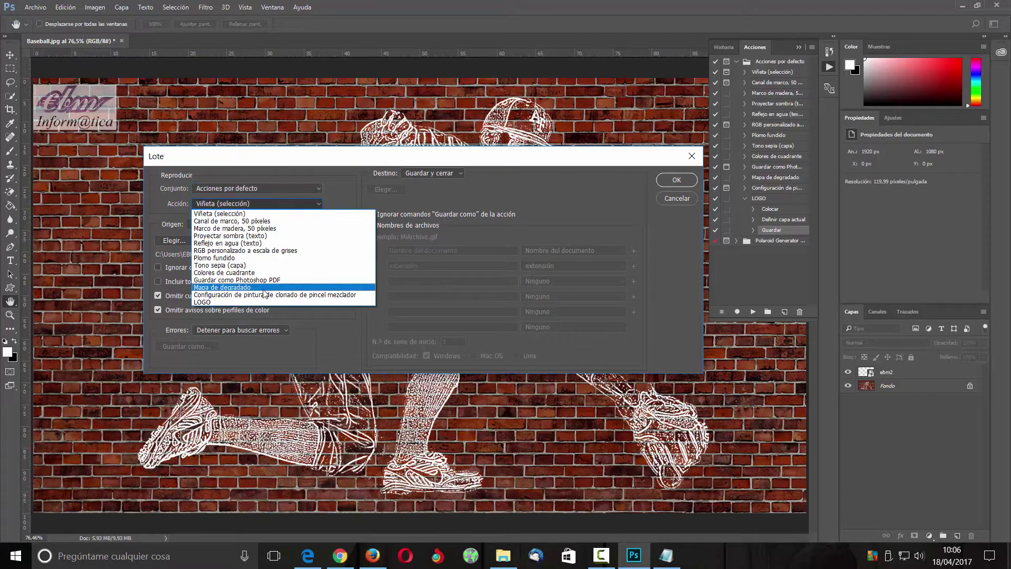
{"action": "left_click", "coordinate": [258, 302]}
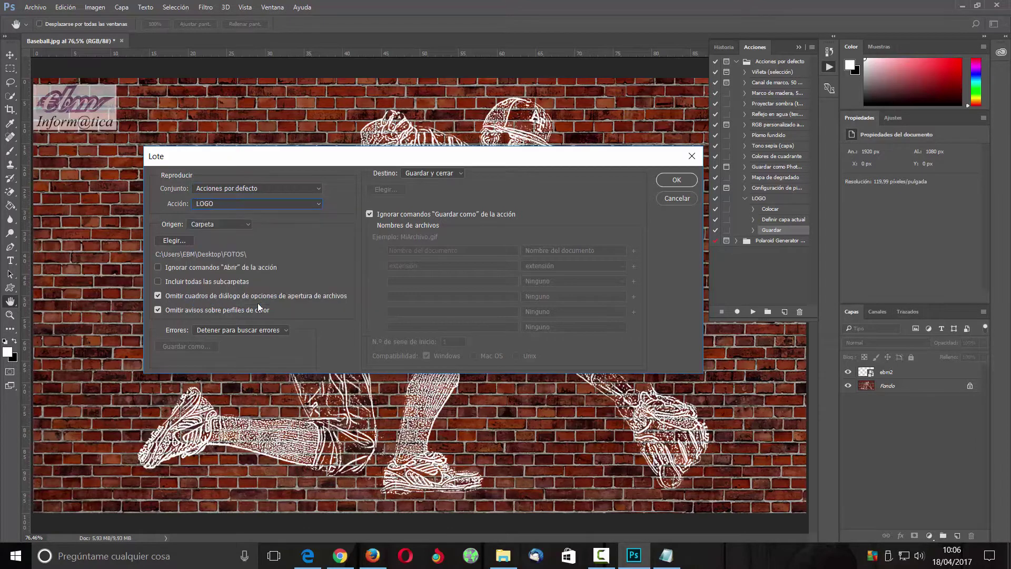
- Set source folder FOTOS and destination Guardar y cerrar, then run the batch
{"action": "left_click", "coordinate": [249, 223]}
{"action": "left_click", "coordinate": [177, 240]}
{"action": "left_click_drag", "start_coordinate": [589, 246], "coordinate": [586, 260]}
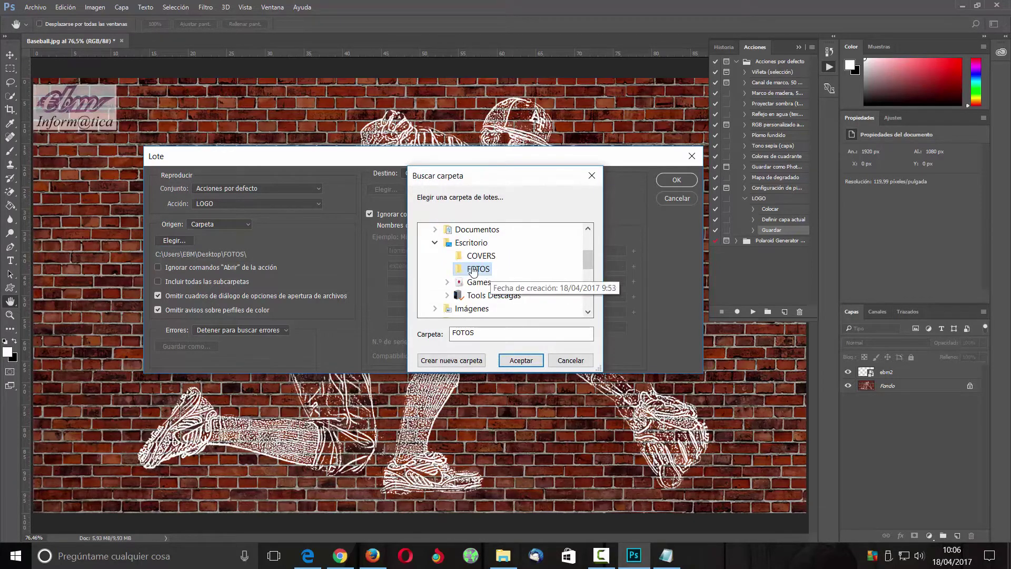
{"action": "left_click", "coordinate": [508, 358]}
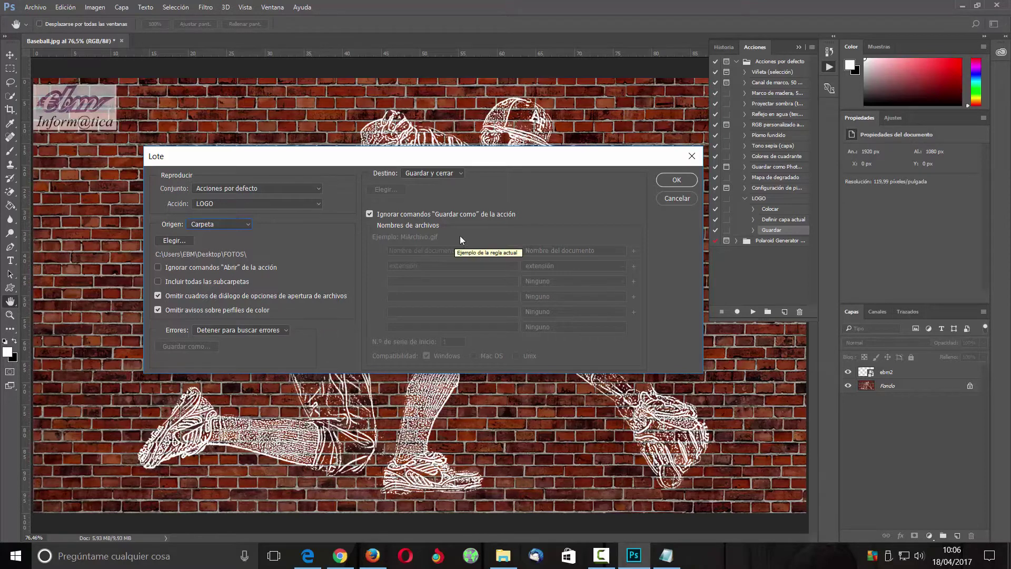
{"action": "left_click", "coordinate": [462, 172]}
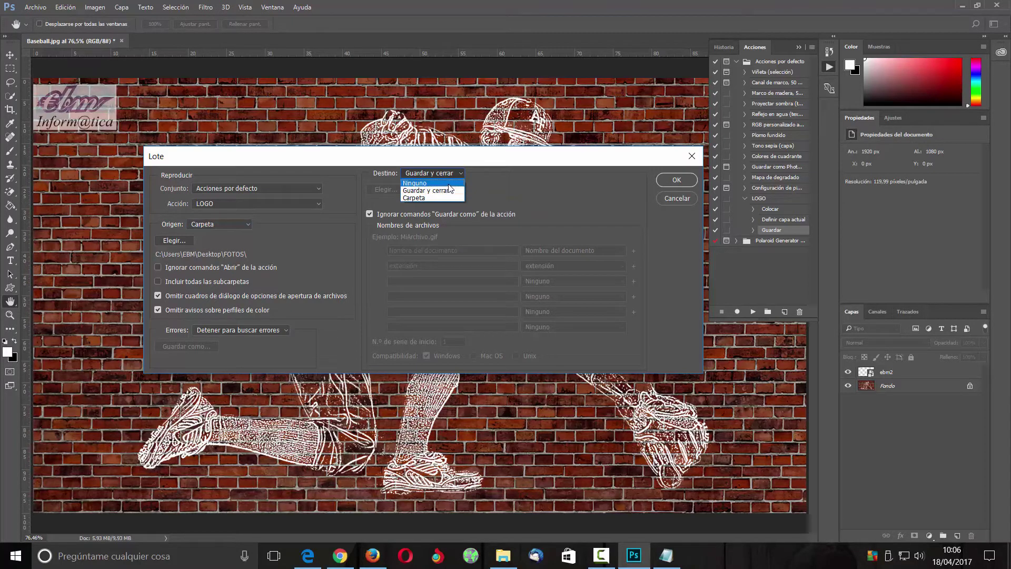
{"action": "left_click", "coordinate": [449, 191]}
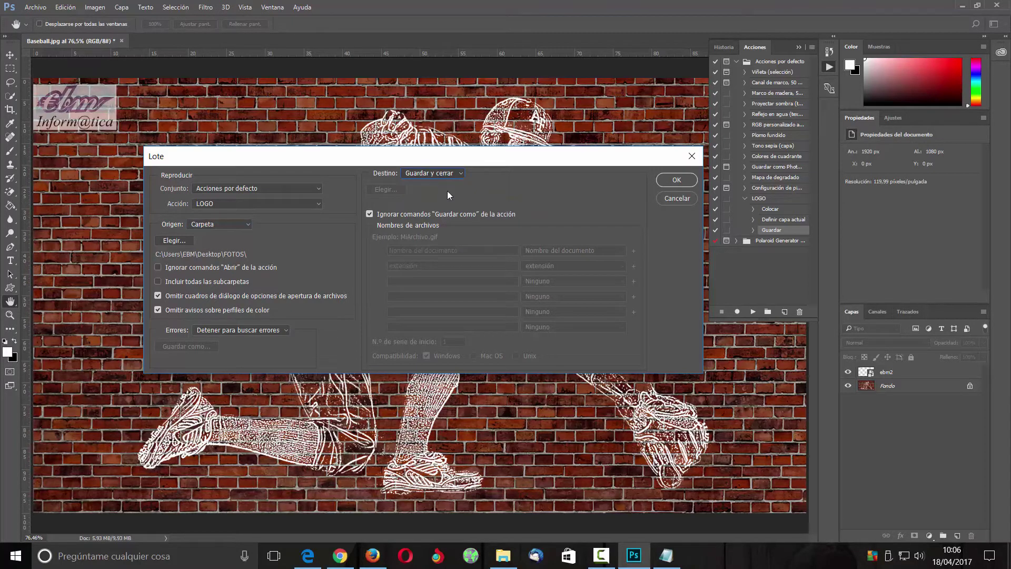
{"action": "left_click", "coordinate": [673, 180]}
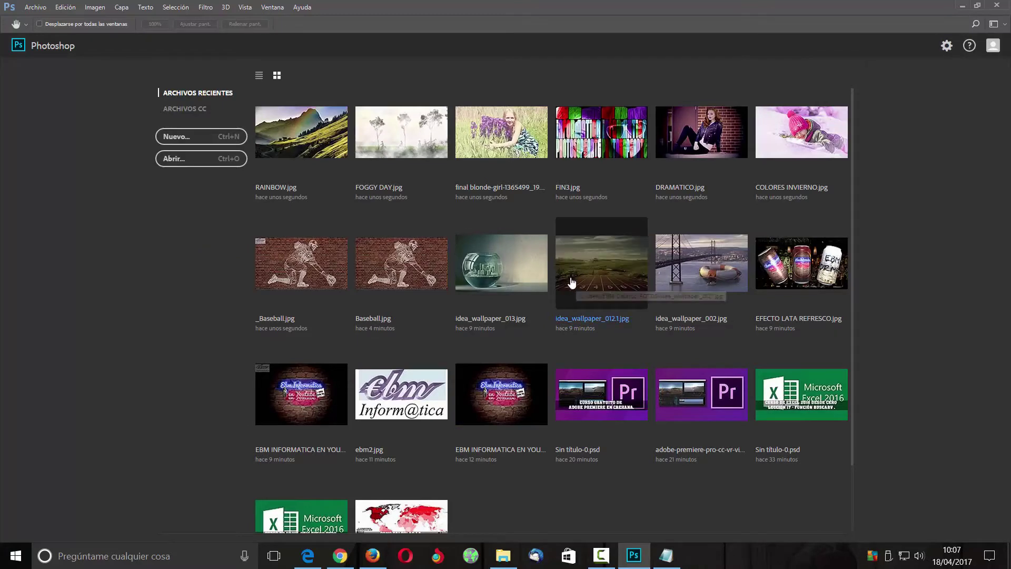
- After the batch finishes, bring the FOTOS folder forward in File Explorer
{"action": "left_click", "coordinate": [503, 556]}
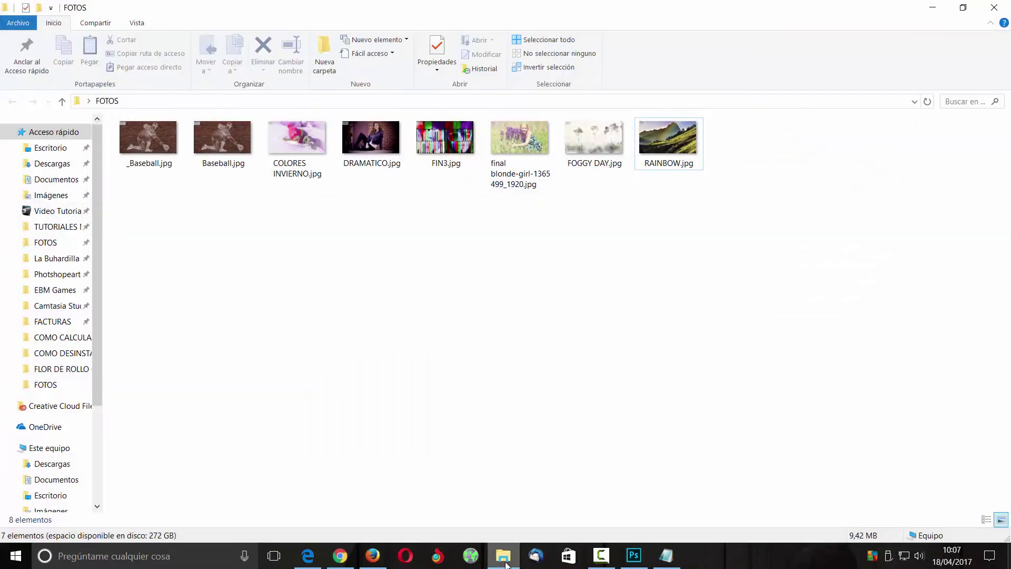
- View Baseball.jpg and the other FOTOS photos in Photo Viewer, checking the logo, then minimize it
{"action": "double_click", "coordinate": [234, 145]}
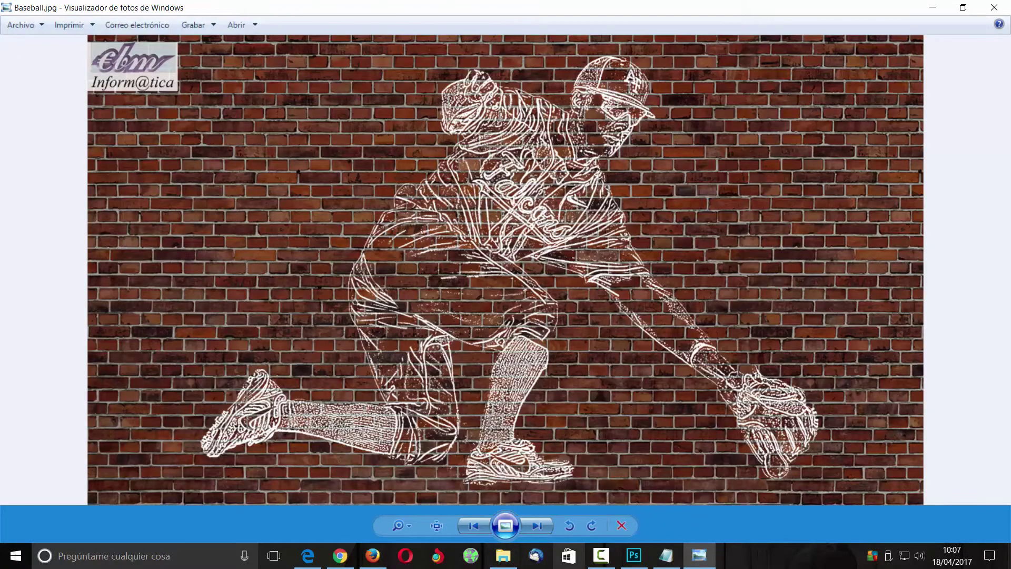
{"action": "left_click", "coordinate": [548, 524]}
{"action": "left_click", "coordinate": [542, 524]}
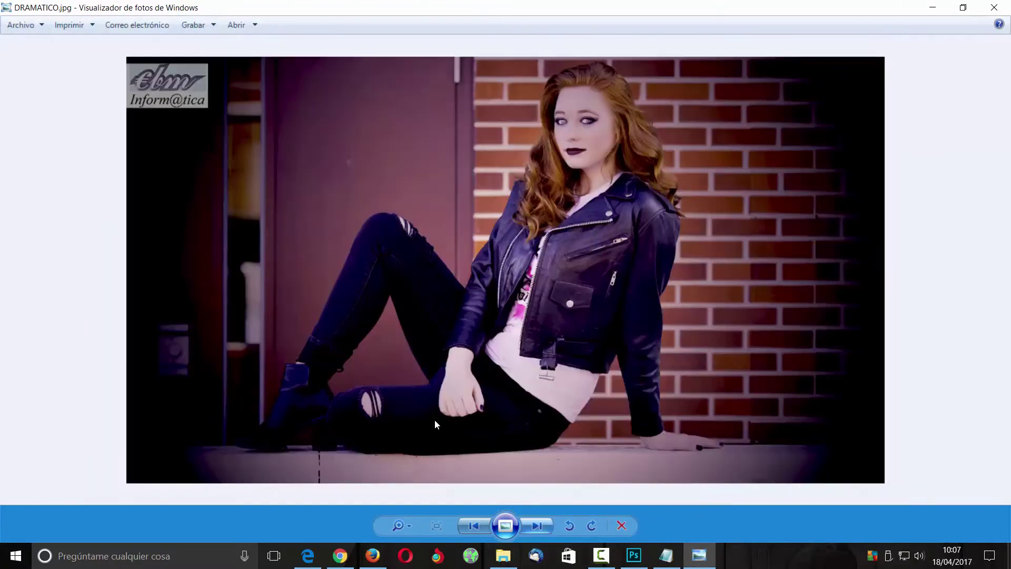
{"action": "key", "text": "Right"}
{"action": "key", "text": "Right"}
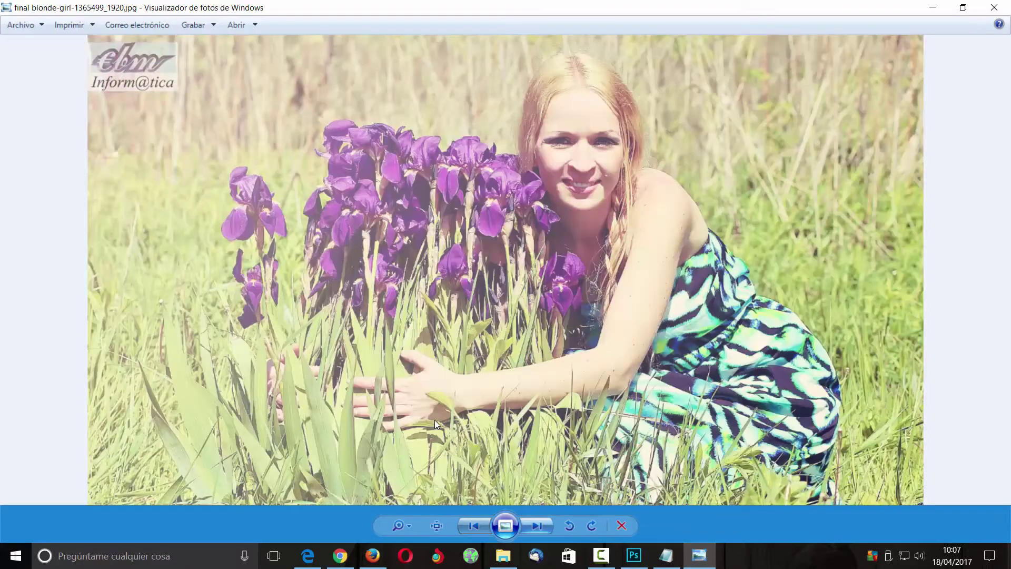
{"action": "key", "text": "Right"}
{"action": "key", "text": "Right"}
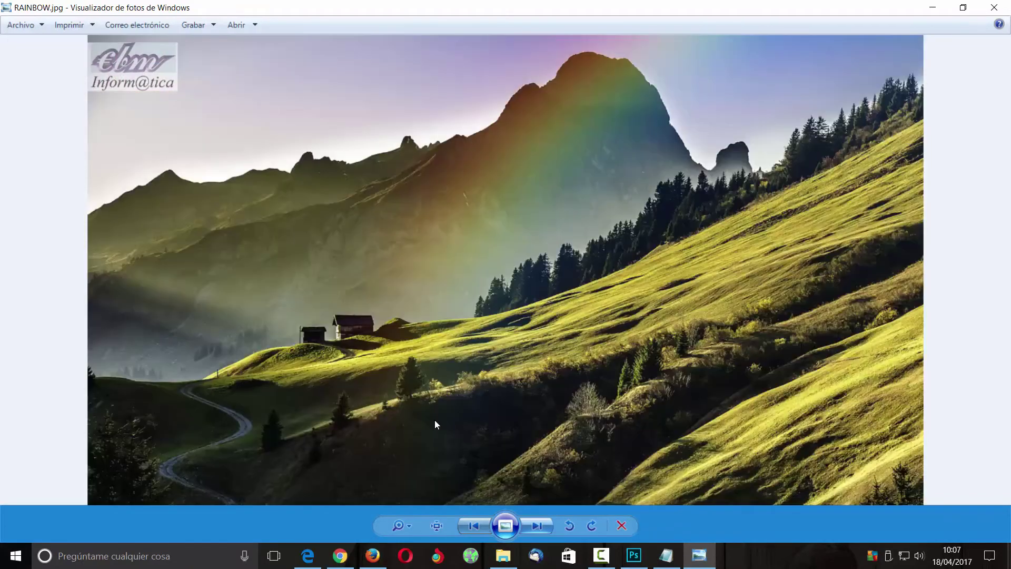
{"action": "key", "text": "Right"}
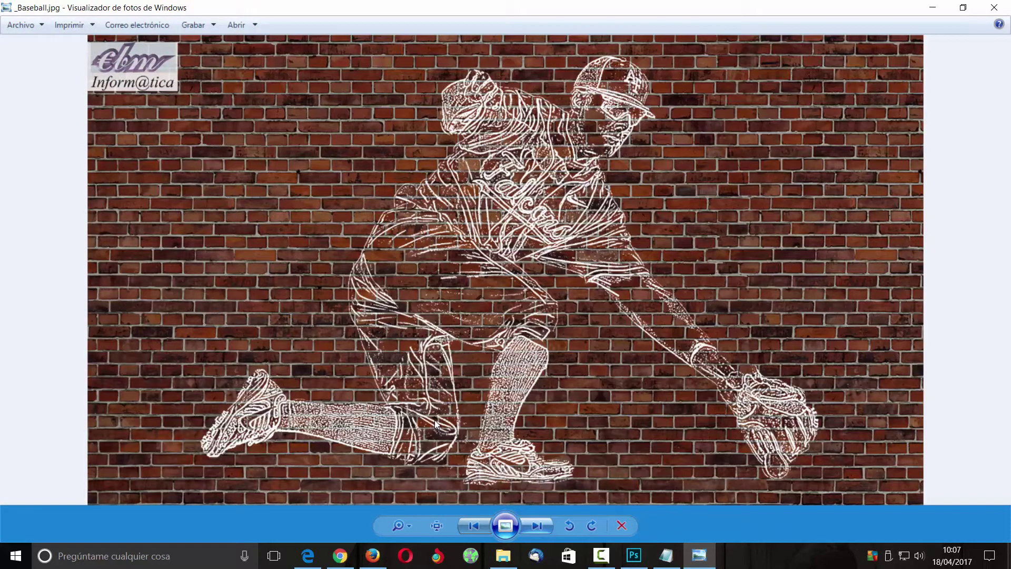
{"action": "left_click", "coordinate": [474, 528]}
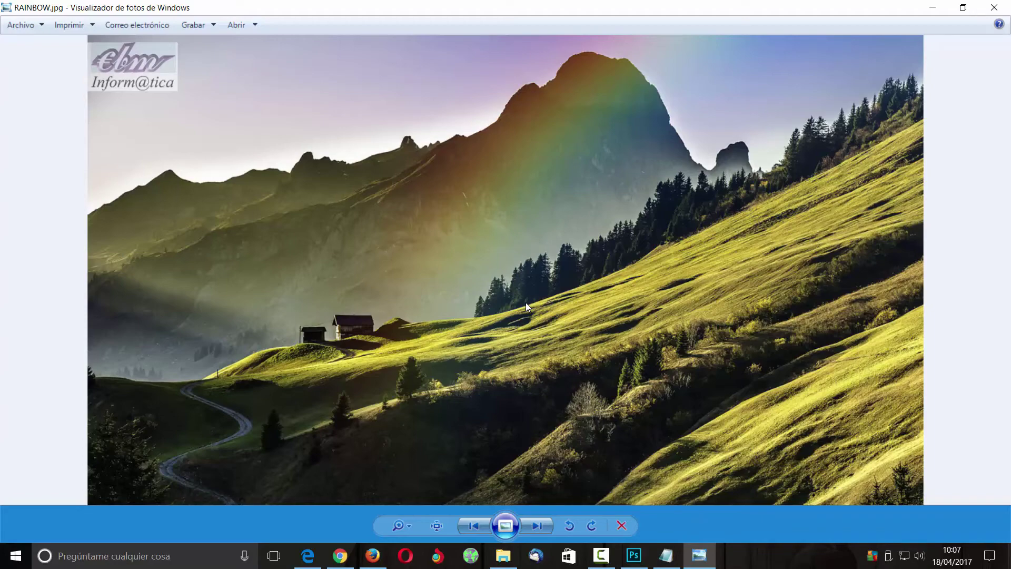
{"action": "left_click", "coordinate": [932, 8]}
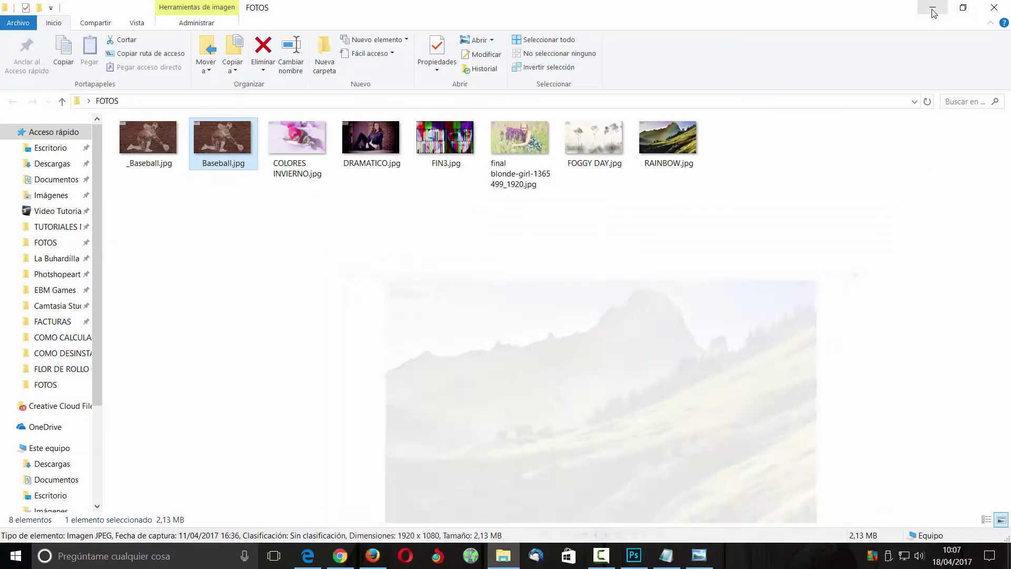